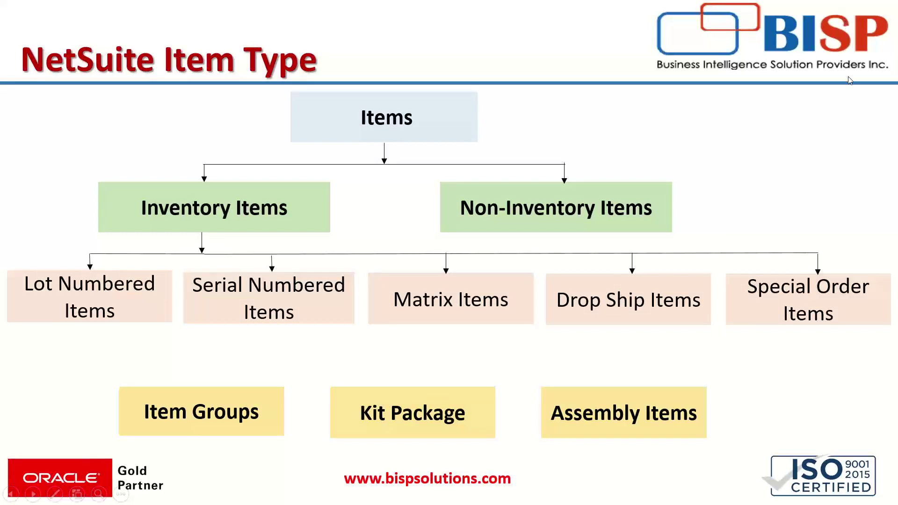
# Step: Bring up NetSuite and start a new item via Lists > Accounting > Items > New
pyautogui.hotkey('alt', 'Tab')
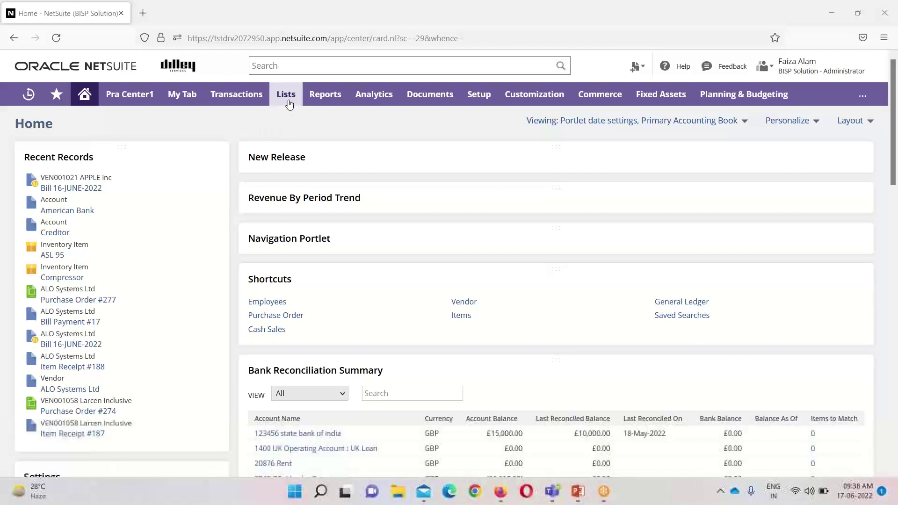
pyautogui.moveTo(288, 104)
pyautogui.moveTo(302, 139)
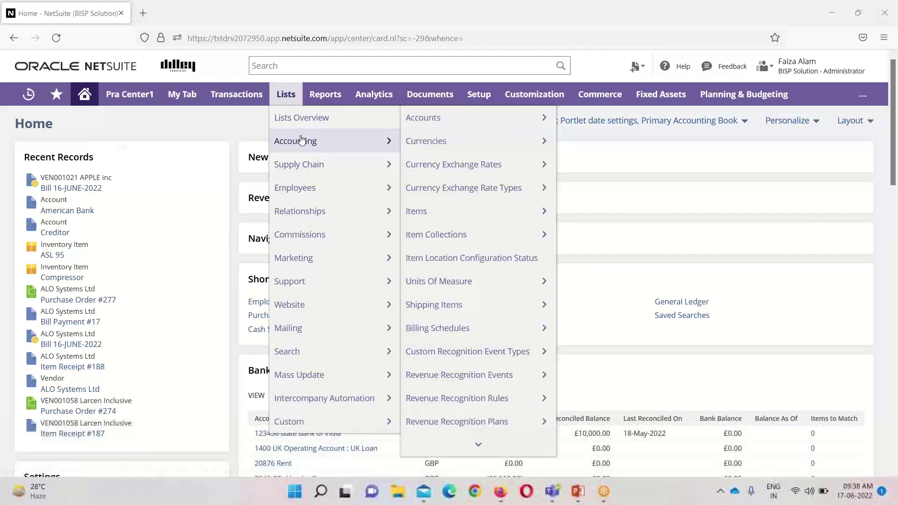
pyautogui.moveTo(457, 211)
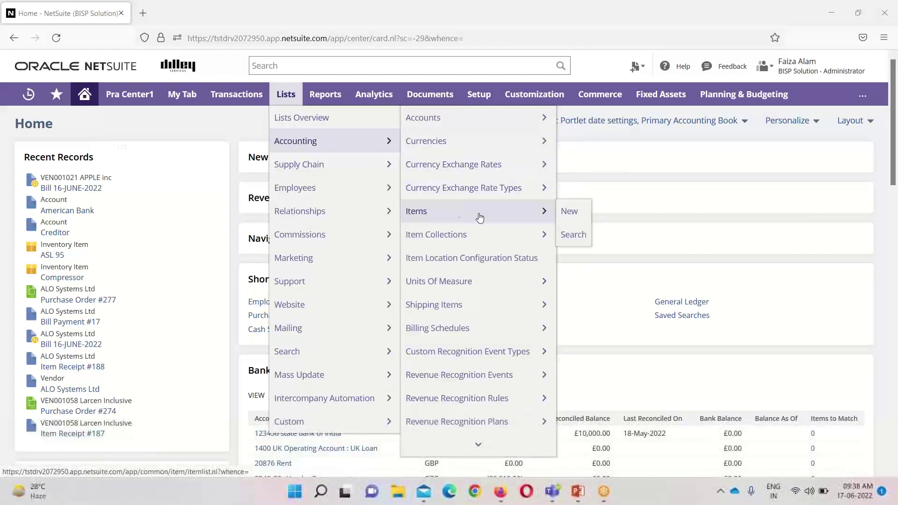
pyautogui.click(584, 211)
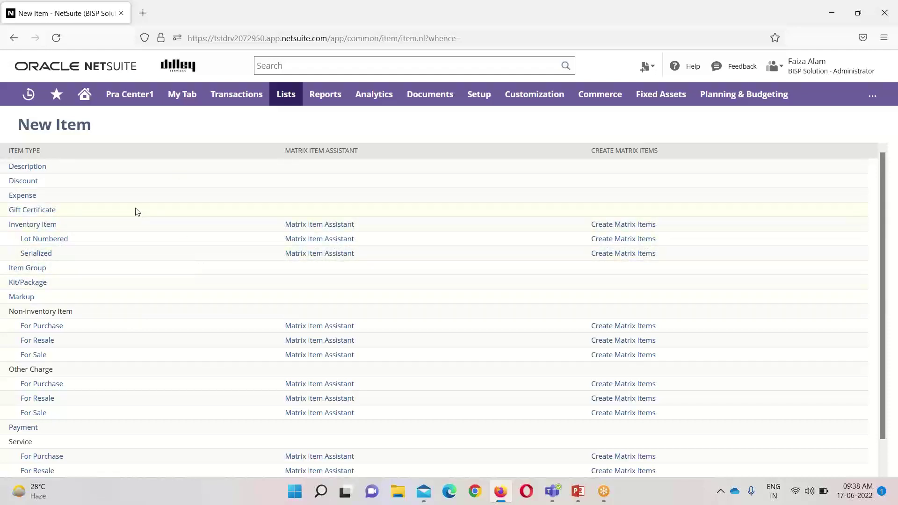
# Step: Choose Inventory Item as the type of the new item
pyautogui.scroll(-1, 137, 212)
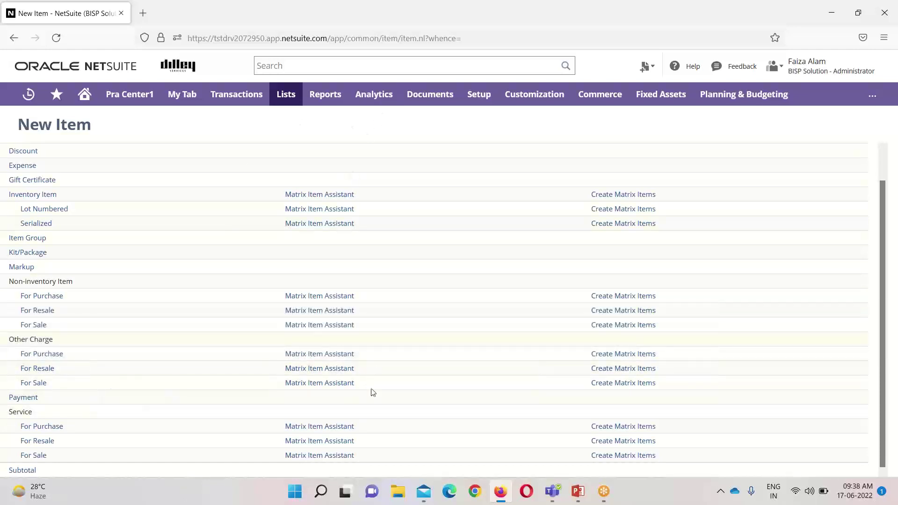
pyautogui.click(19, 199)
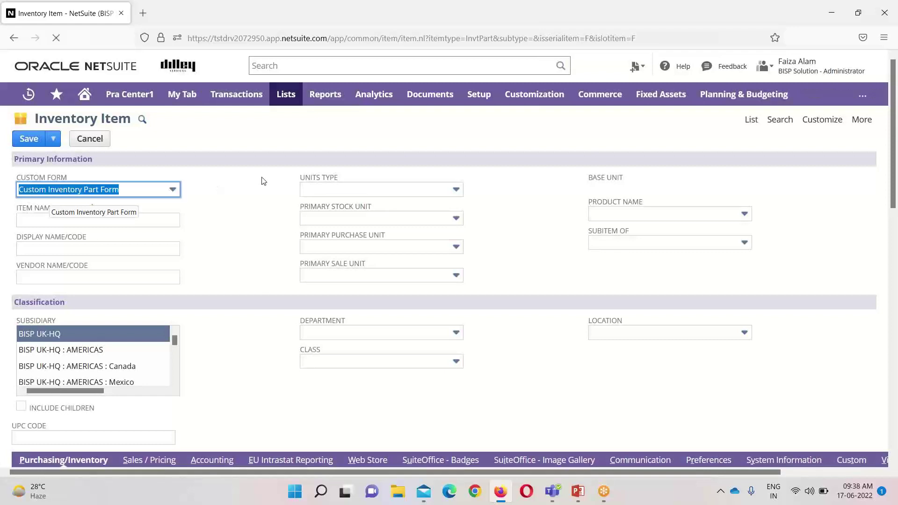
# Step: Switch to the Standard Inventory Part Form and enter 'Processor 005' as item name and display name
pyautogui.click(174, 193)
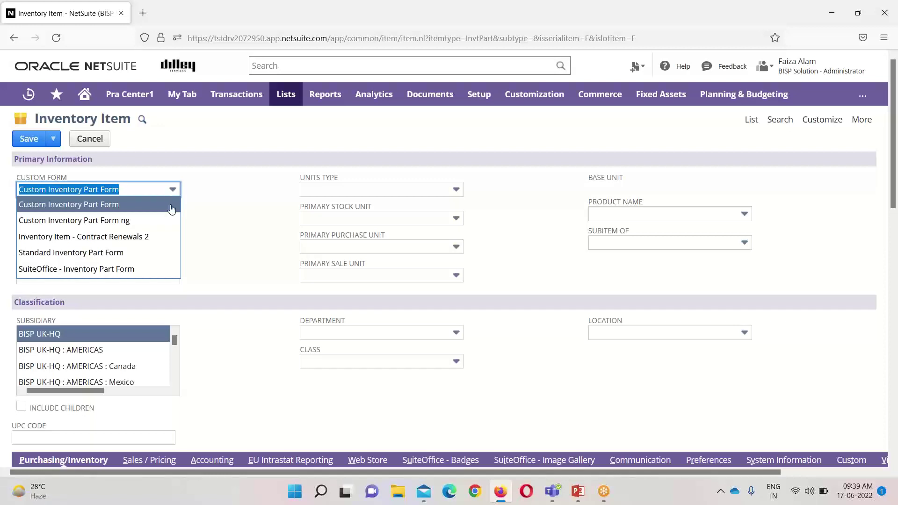
pyautogui.click(155, 253)
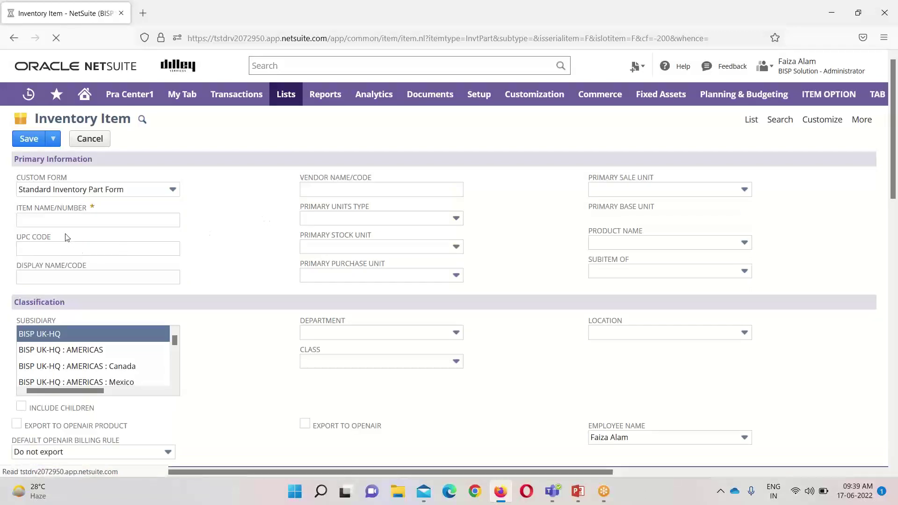
pyautogui.click(33, 223)
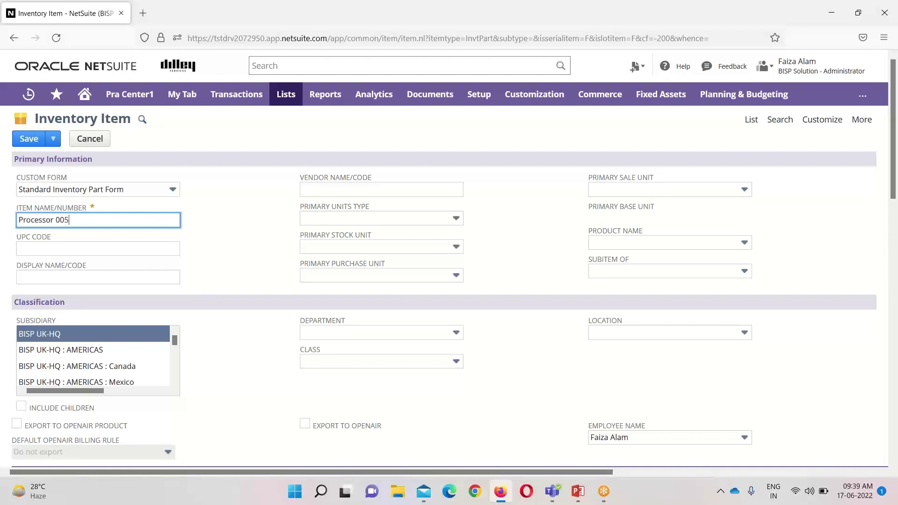
pyautogui.doubleClick(60, 219)
pyautogui.click(59, 219)
pyautogui.moveTo(68, 220); pyautogui.dragTo(18, 222)
pyautogui.hotkey('ctrl', 'c')
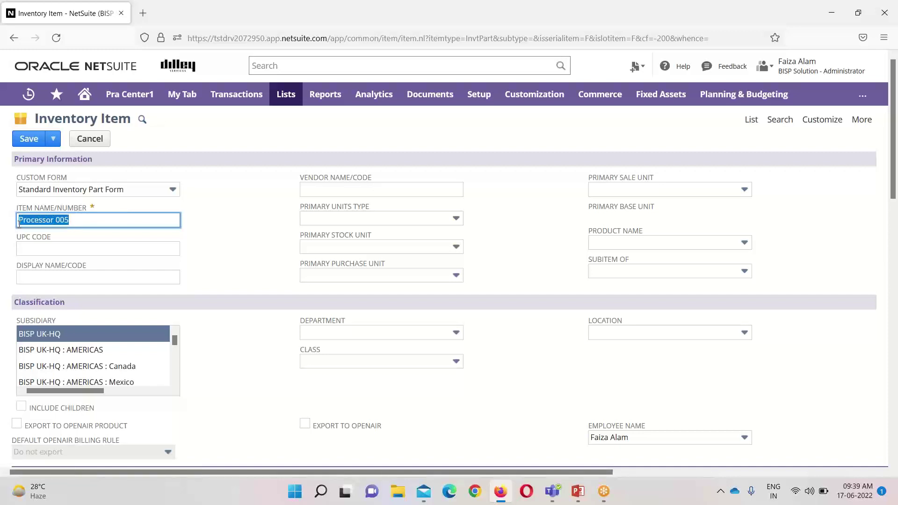
pyautogui.click(51, 279)
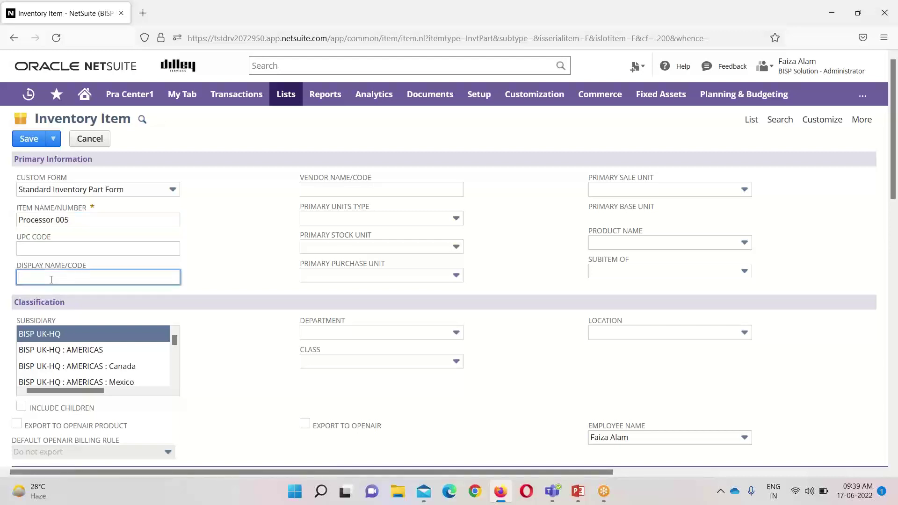
pyautogui.hotkey('ctrl', 'v')
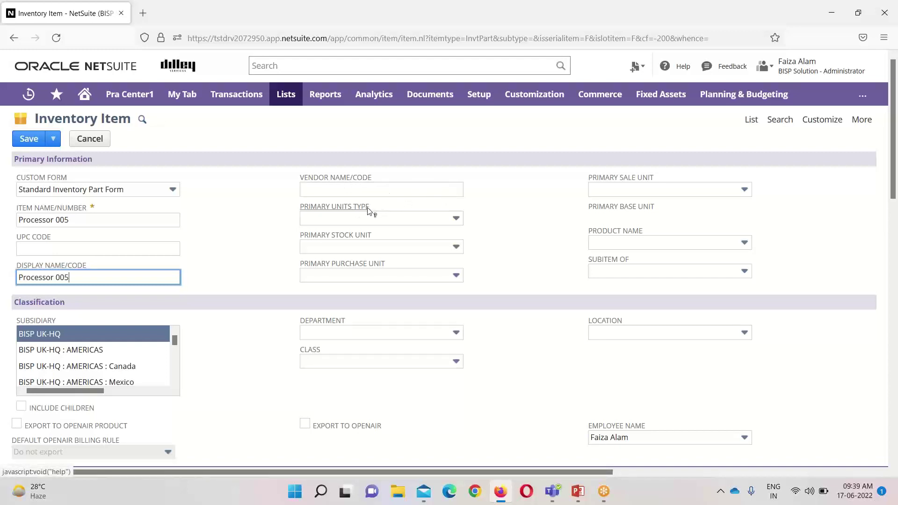
# Step: Set units type EACH and assign subsidiary BISP UK-HQ : AMERICAS : Mexico
pyautogui.click(453, 219)
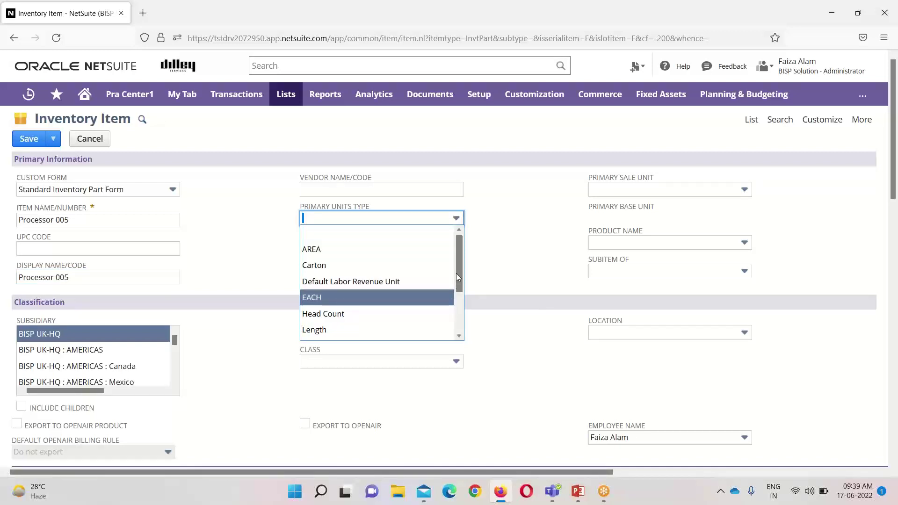
pyautogui.click(381, 297)
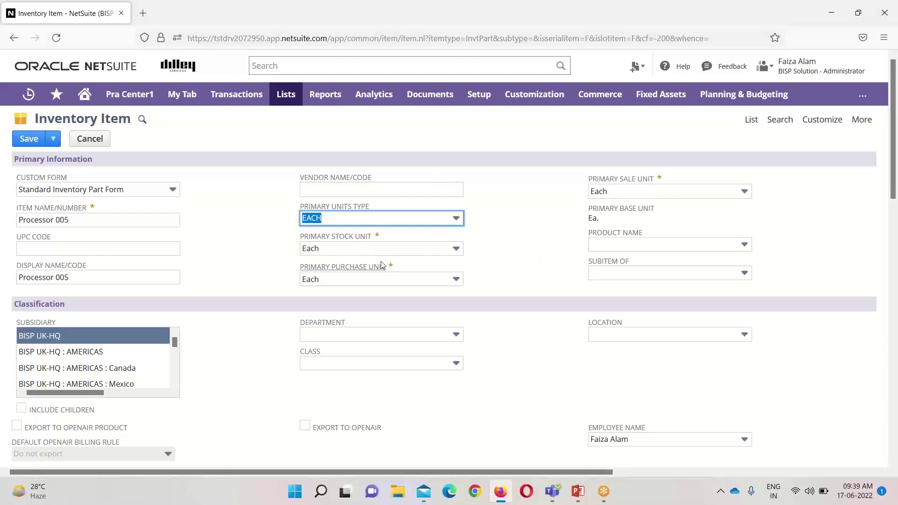
pyautogui.click(744, 273)
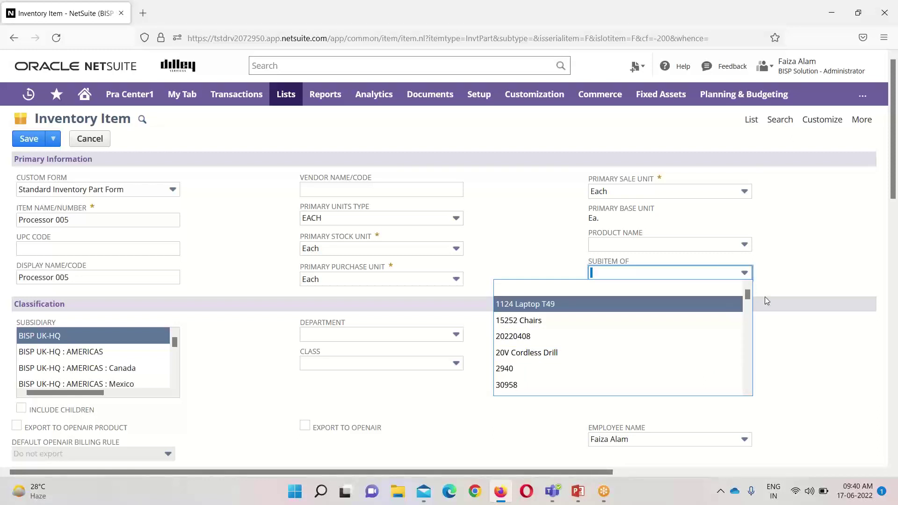
pyautogui.click(822, 256)
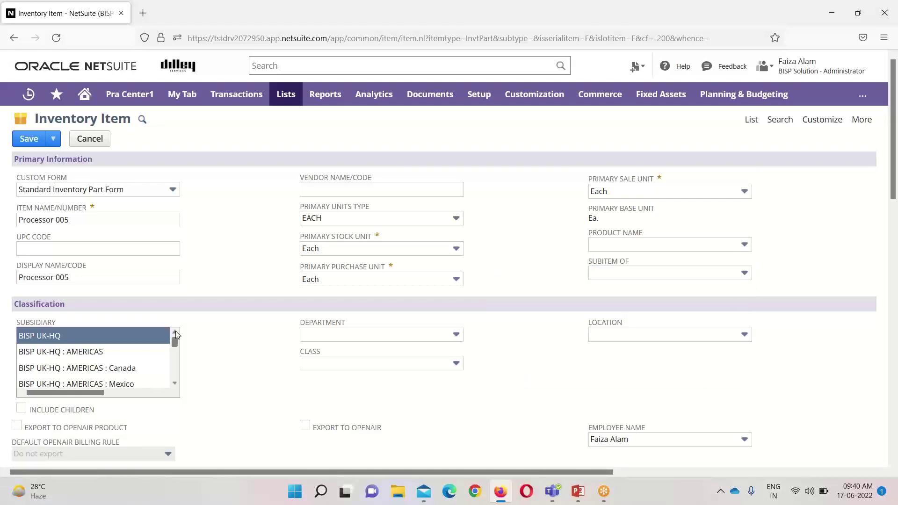
pyautogui.scroll(-3, 128, 363)
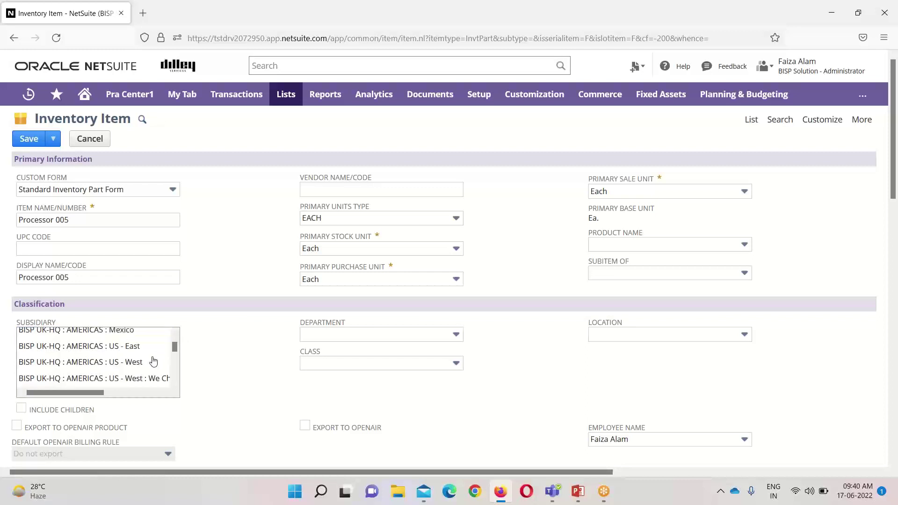
pyautogui.scroll(3, 153, 360)
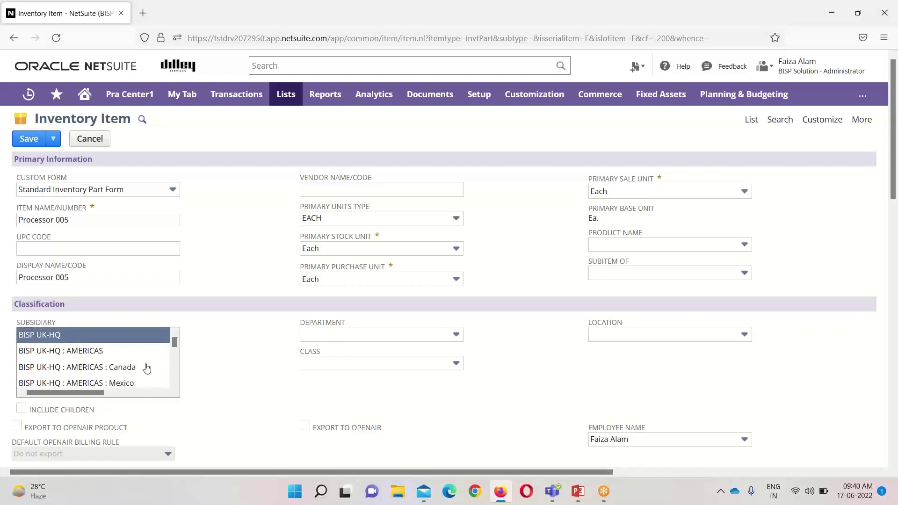
pyautogui.scroll(-3, 145, 367)
pyautogui.click(129, 335)
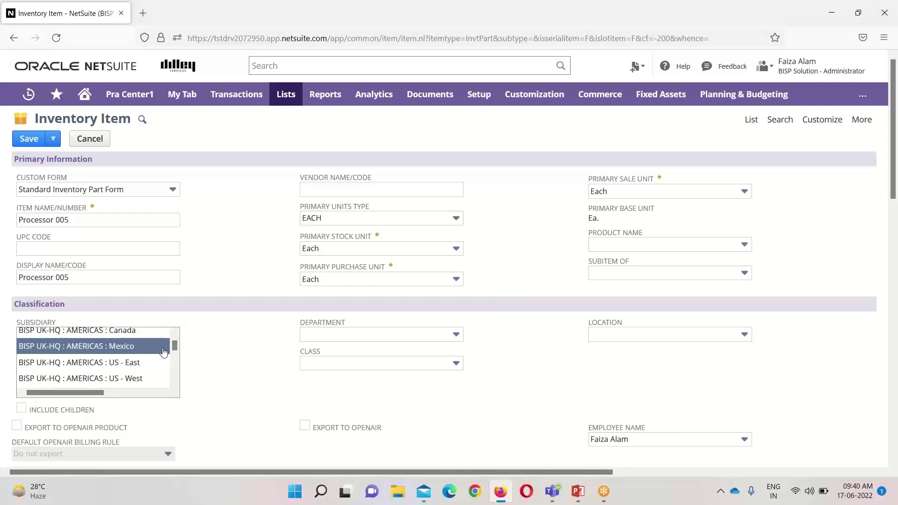
pyautogui.scroll(-2, 246, 357)
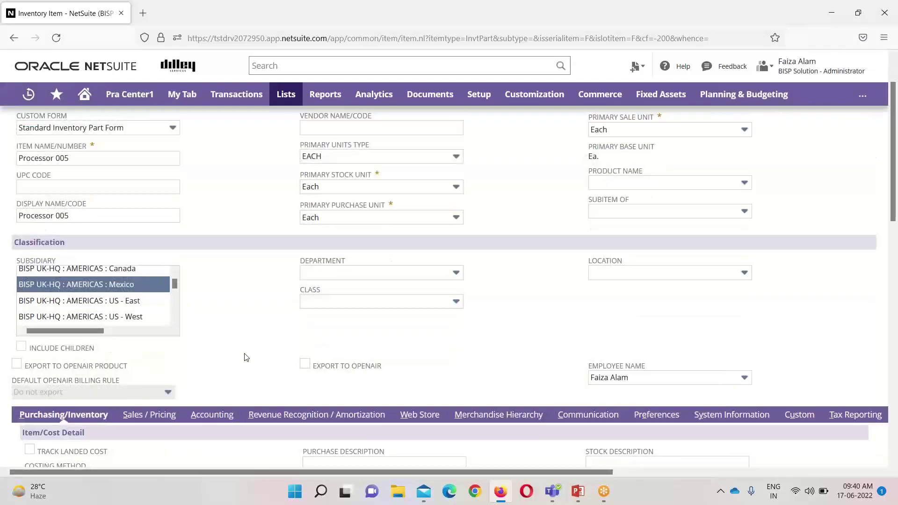
# Step: Check Include Children for the Mexico subsidiary and scroll down to the Purchasing/Inventory section
pyautogui.click(20, 350)
pyautogui.scroll(-3, 205, 293)
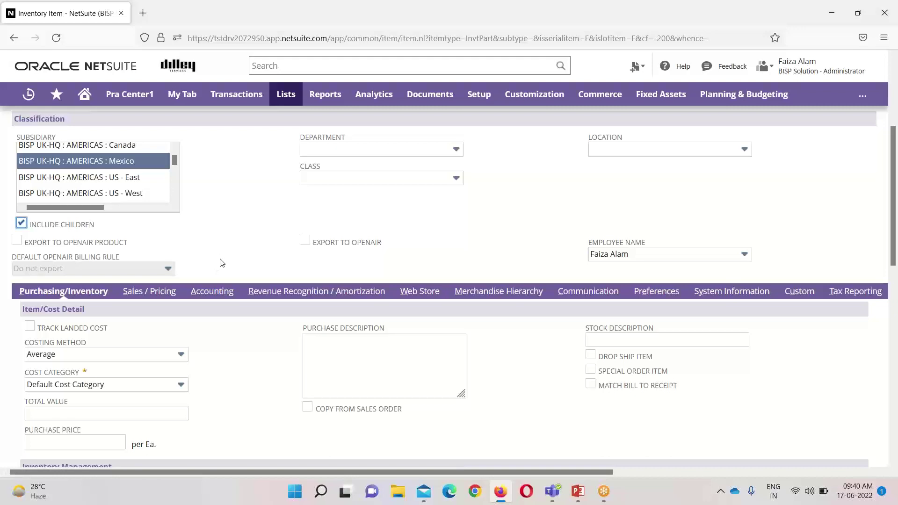
pyautogui.scroll(-2, 222, 263)
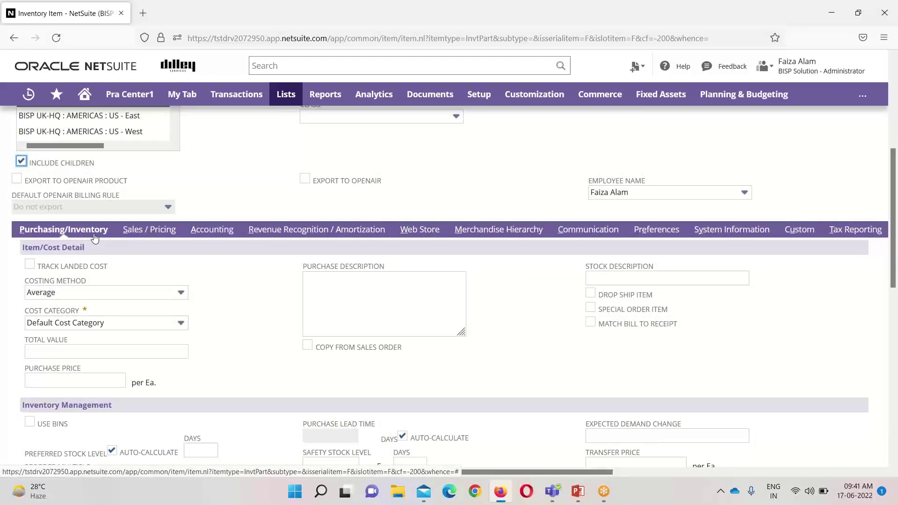
pyautogui.scroll(-2, 220, 287)
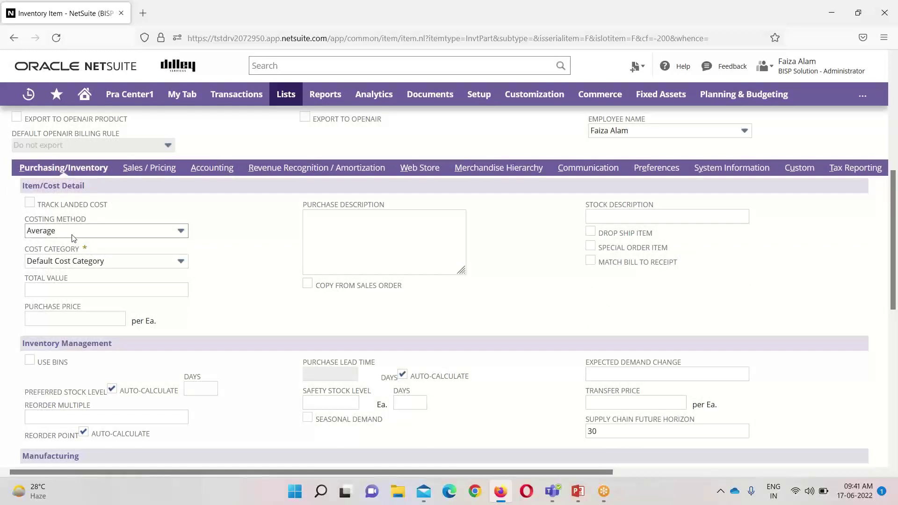
pyautogui.click(189, 234)
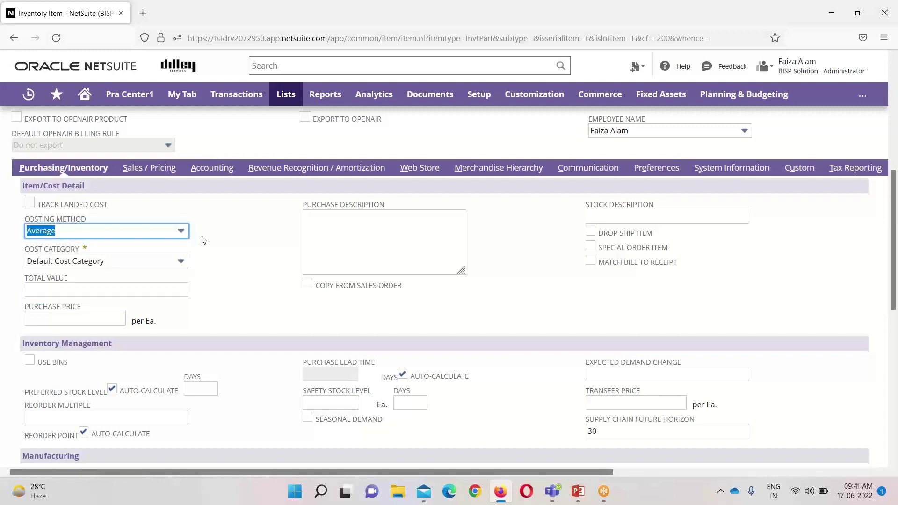
pyautogui.click(181, 233)
pyautogui.click(178, 264)
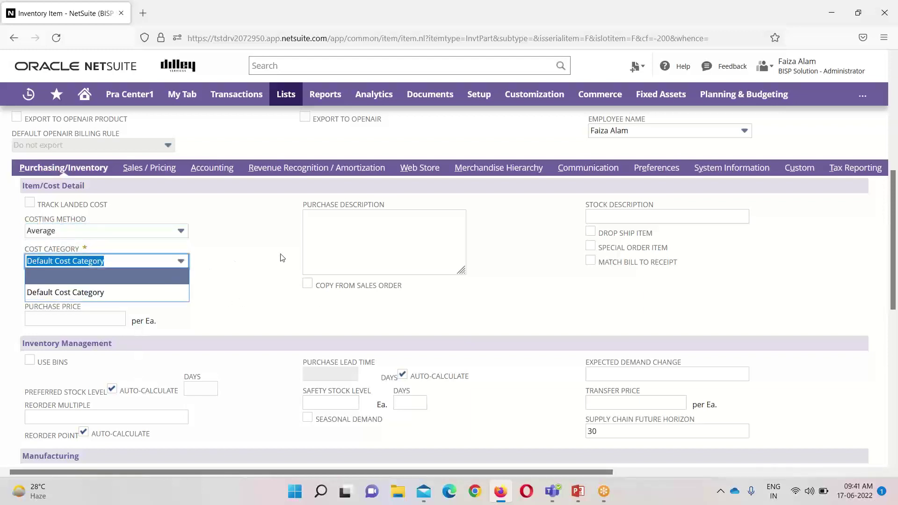
pyautogui.scroll(-1, 303, 258)
pyautogui.click(310, 192)
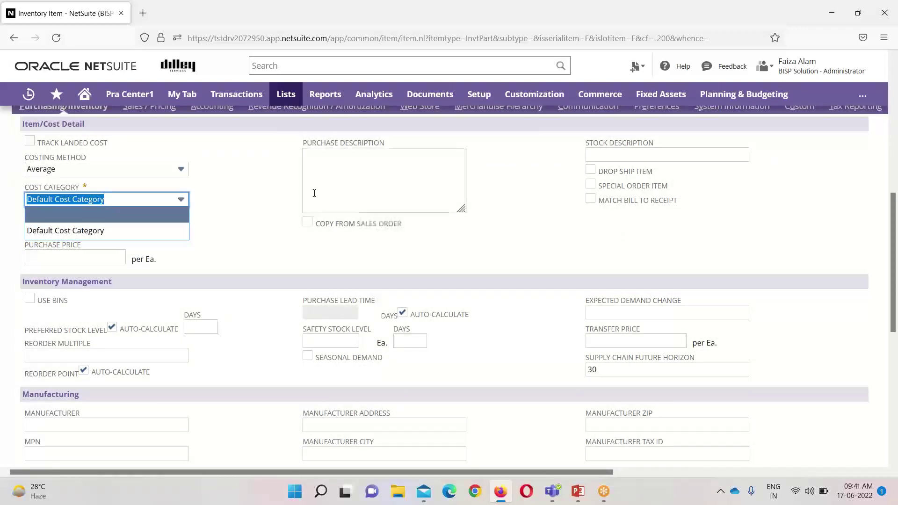
pyautogui.click(93, 256)
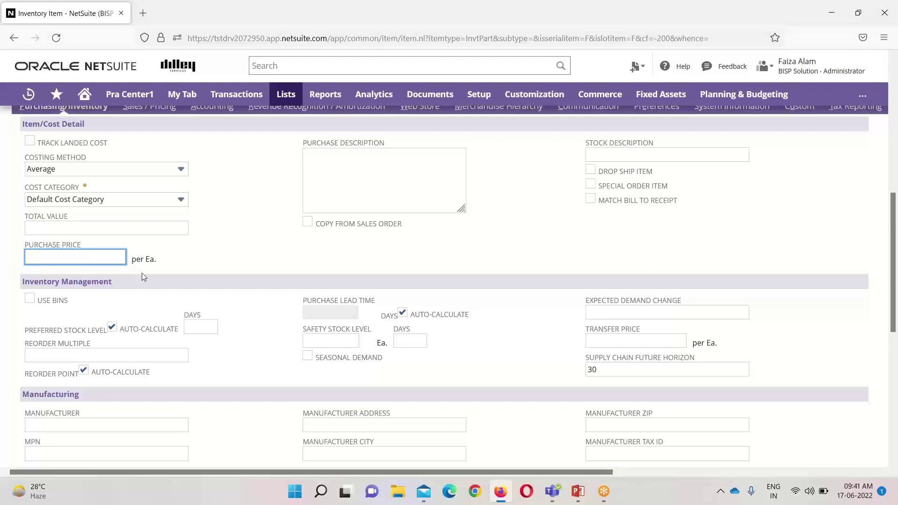
pyautogui.scroll(1, 133, 288)
pyautogui.scroll(-2, 134, 285)
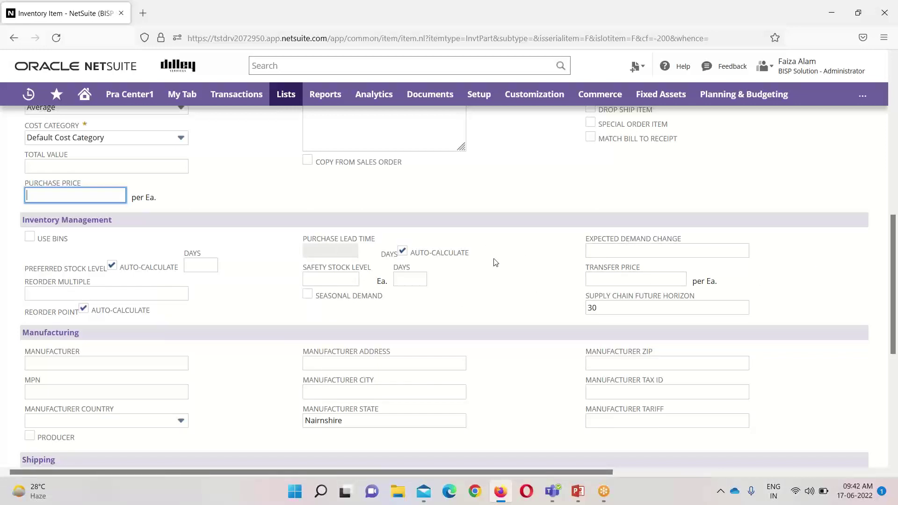
pyautogui.scroll(-2, 491, 247)
pyautogui.scroll(-2, 466, 250)
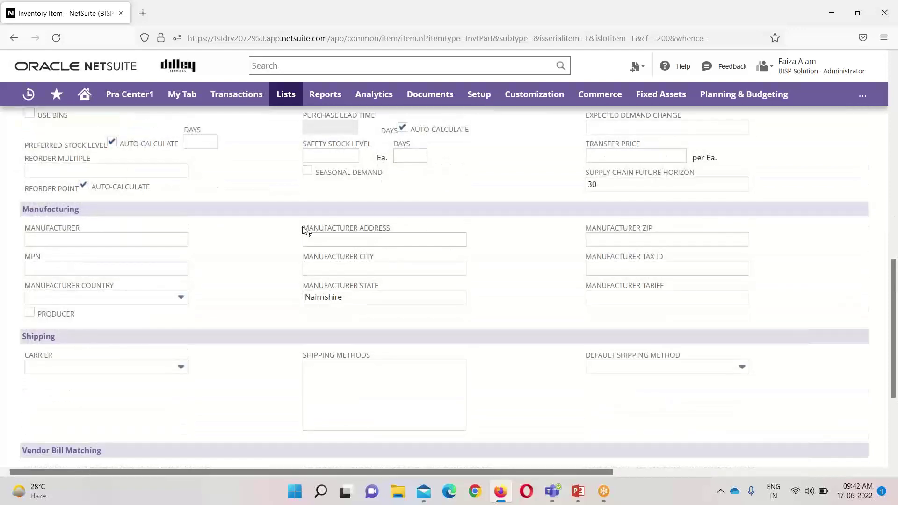
pyautogui.scroll(-2, 242, 278)
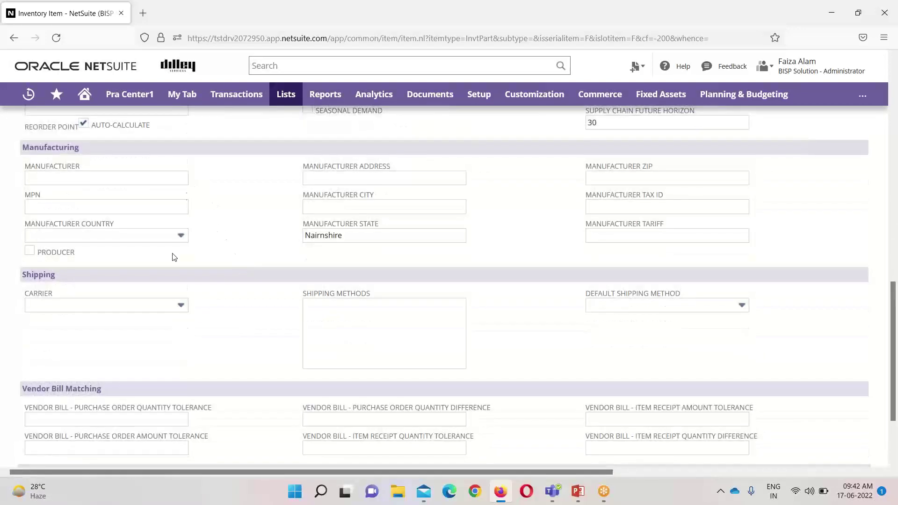
pyautogui.scroll(-3, 204, 314)
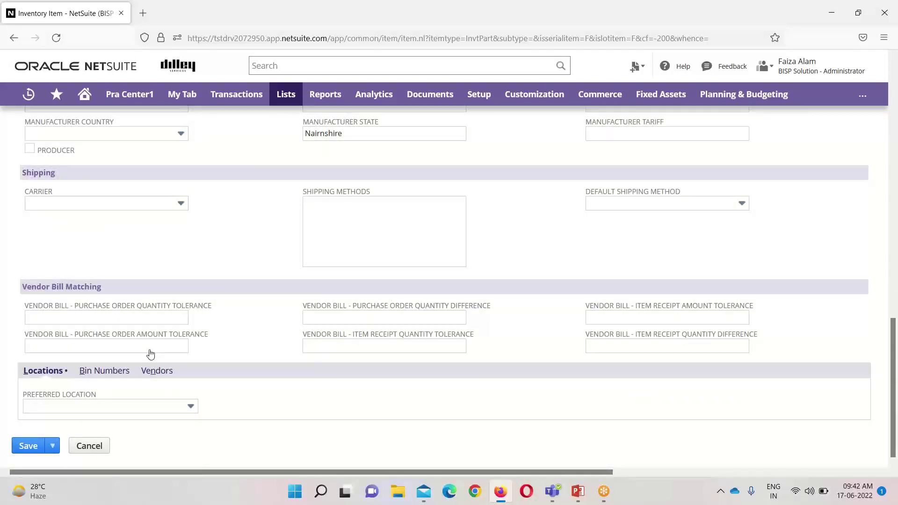
# Step: Pick Amazon US : Mexican Office from the Preferred Location list
pyautogui.click(190, 409)
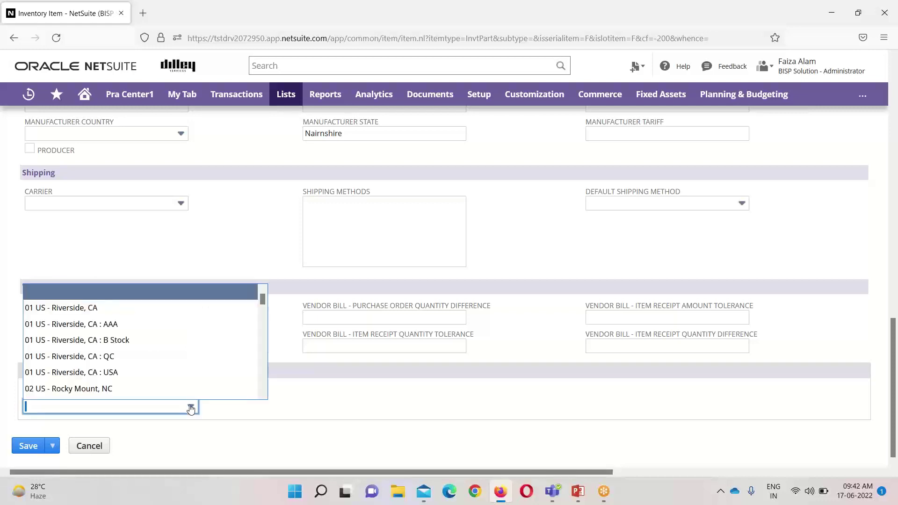
pyautogui.scroll(2, 219, 345)
pyautogui.scroll(1, 220, 343)
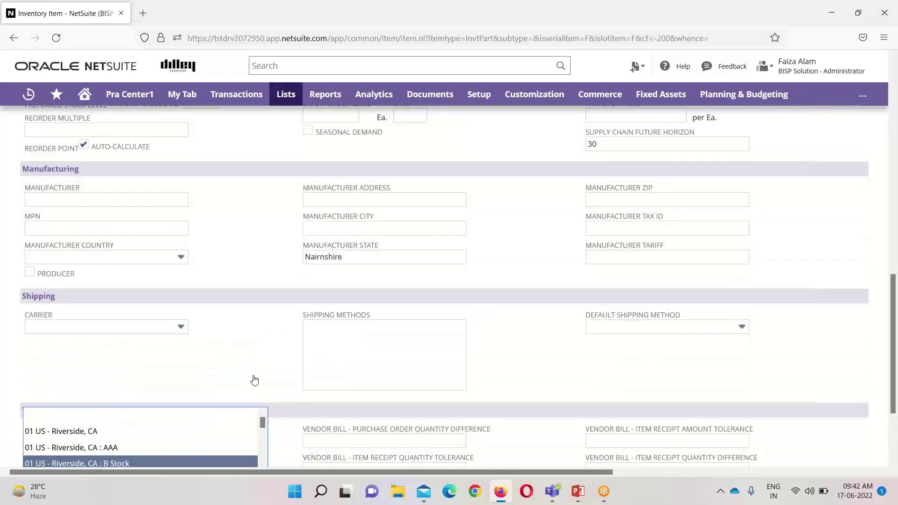
pyautogui.scroll(-2, 254, 421)
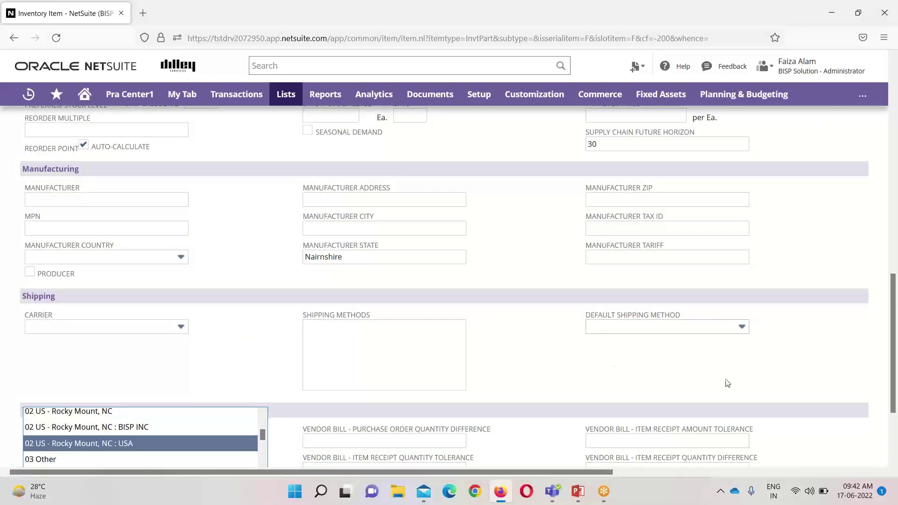
pyautogui.scroll(-2, 892, 343)
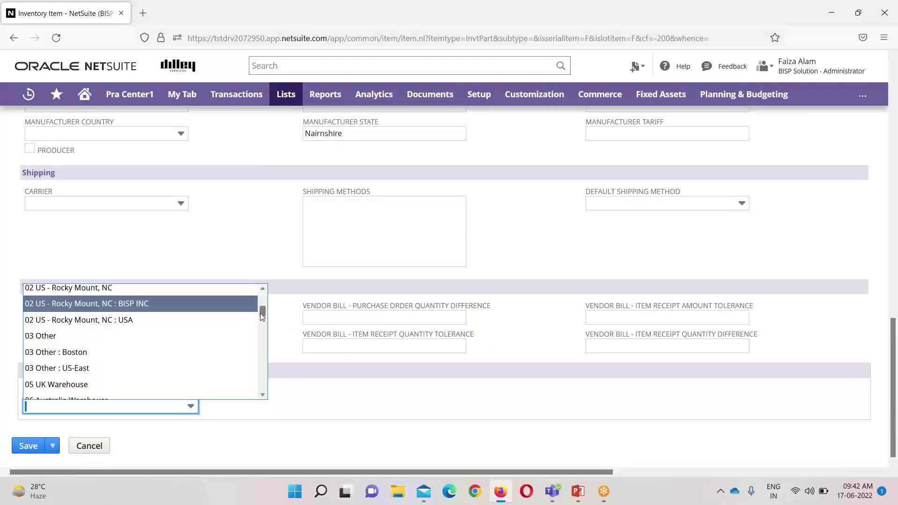
pyautogui.scroll(-2, 260, 314)
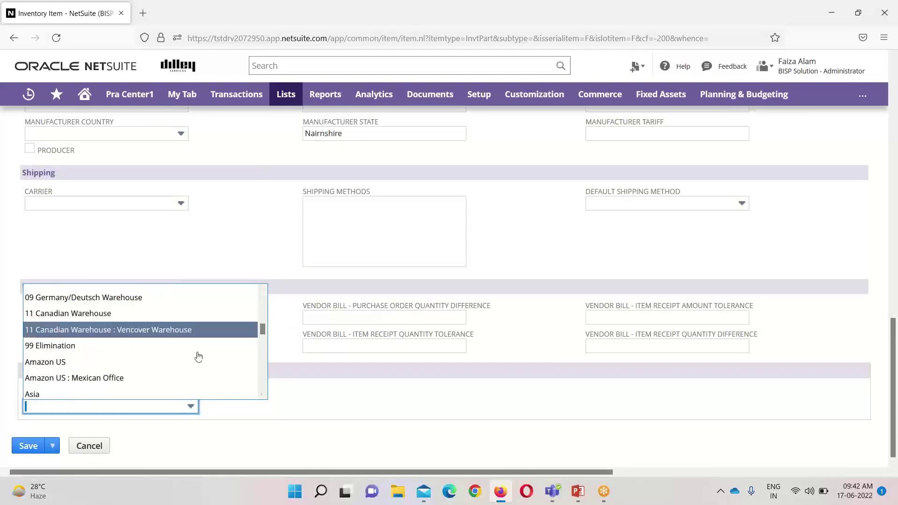
pyautogui.click(154, 378)
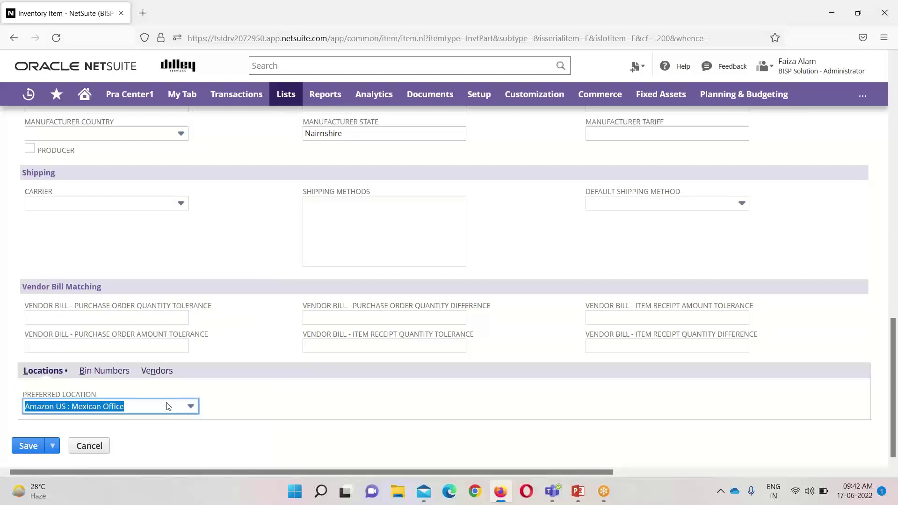
# Step: Show the Bin Numbers subtab with its empty location and bin row, then scroll back up
pyautogui.click(117, 370)
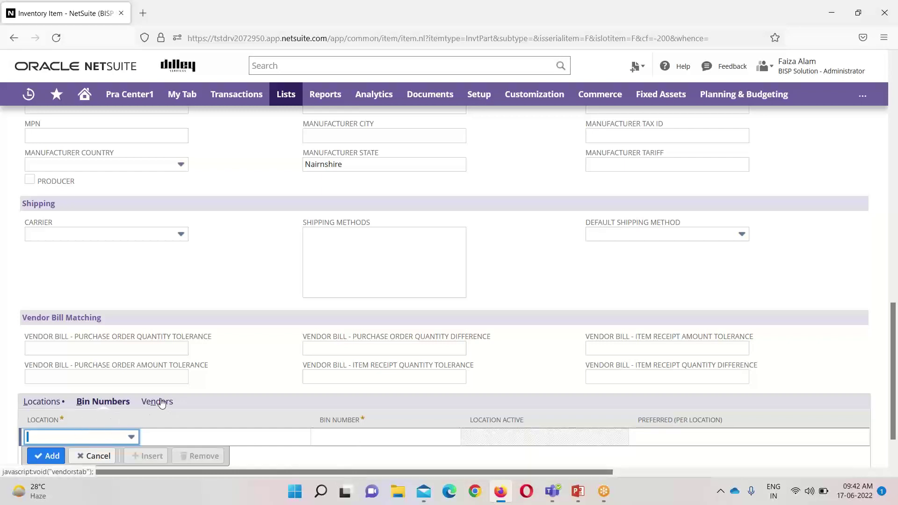
pyautogui.scroll(5, 166, 404)
pyautogui.scroll(-6, 162, 402)
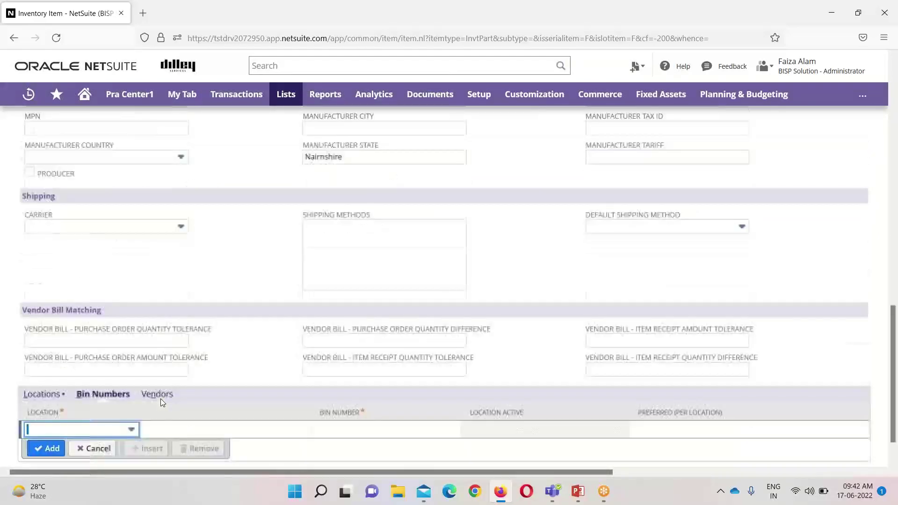
pyautogui.scroll(4, 162, 401)
pyautogui.scroll(12, 162, 399)
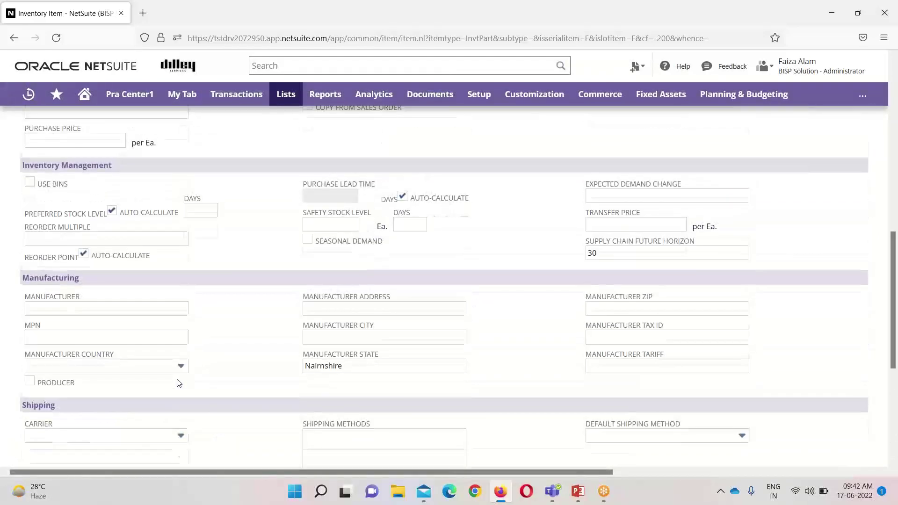
pyautogui.scroll(-3, 174, 370)
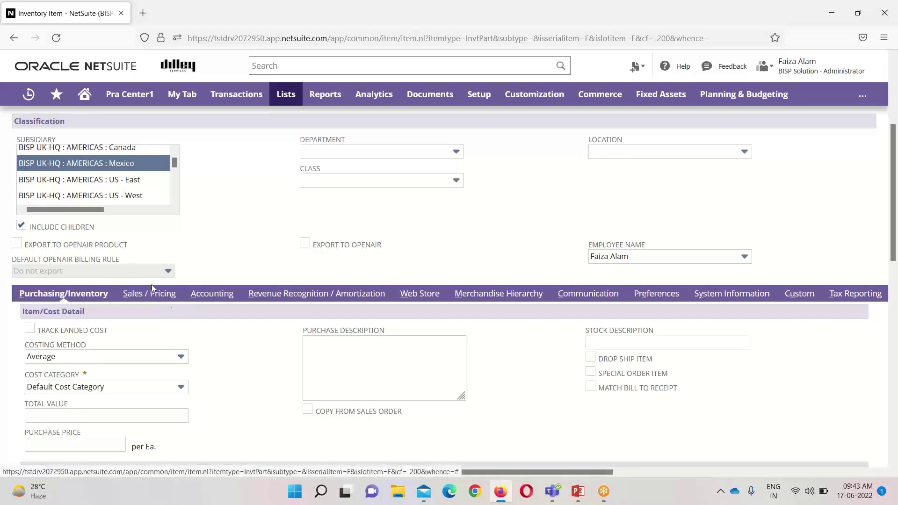
# Step: On the Accounting subtab, keep COGS account 5100 Cost of Goods Sold and asset account 1412 Inventory Asset
pyautogui.click(199, 294)
pyautogui.scroll(-3, 245, 292)
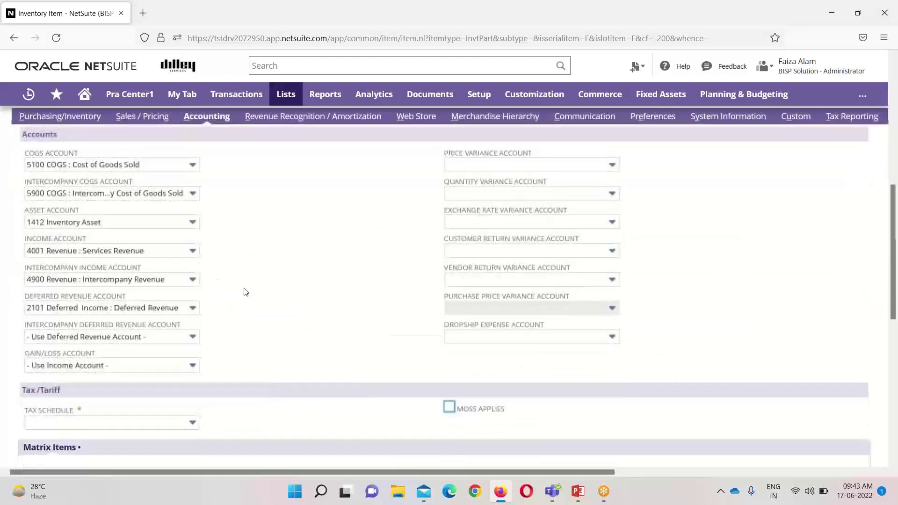
pyautogui.scroll(3, 260, 285)
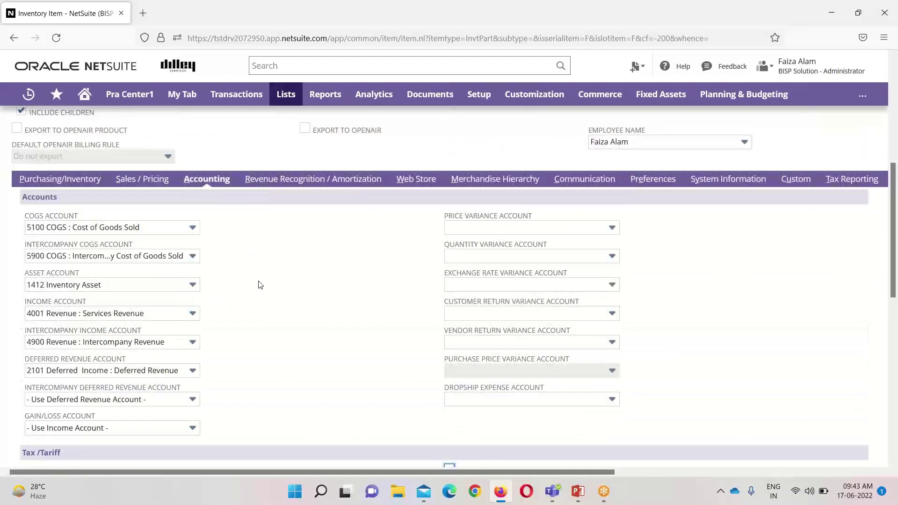
pyautogui.moveTo(215, 233)
pyautogui.moveTo(167, 232)
pyautogui.click(192, 229)
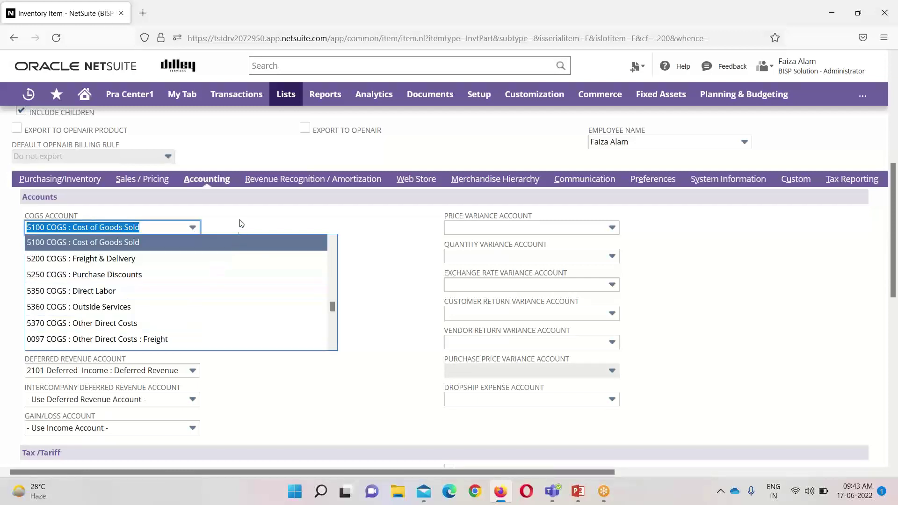
pyautogui.click(215, 220)
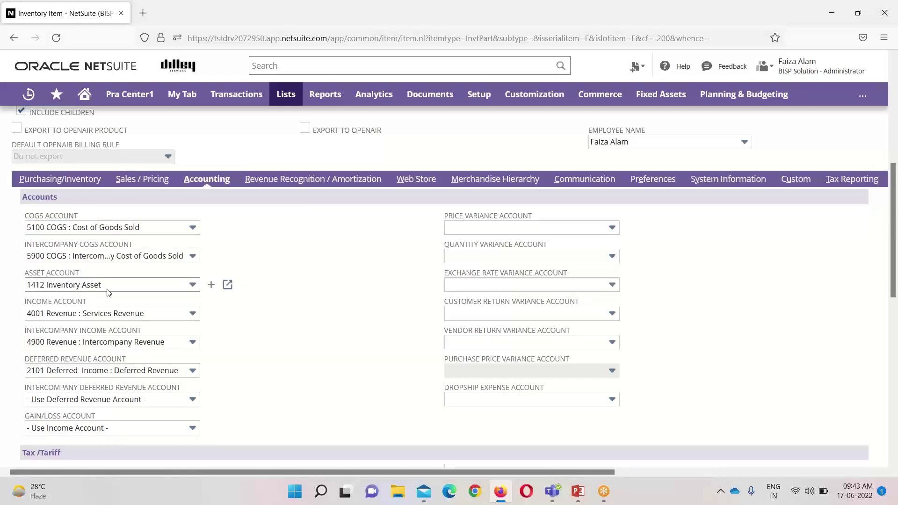
pyautogui.click(181, 289)
pyautogui.click(181, 288)
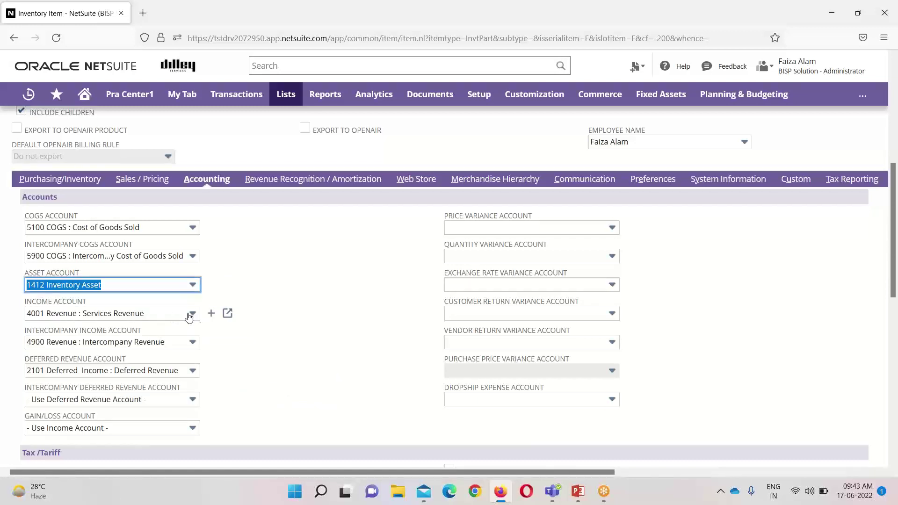
pyautogui.scroll(-4, 260, 336)
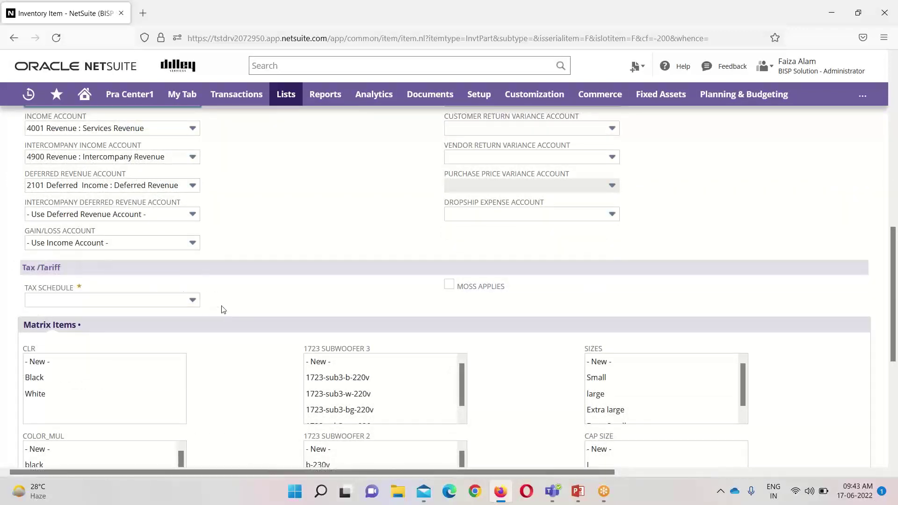
# Step: Choose S2-Nontaxable as the Tax/Tariff tax schedule and return to the top of the form
pyautogui.click(192, 300)
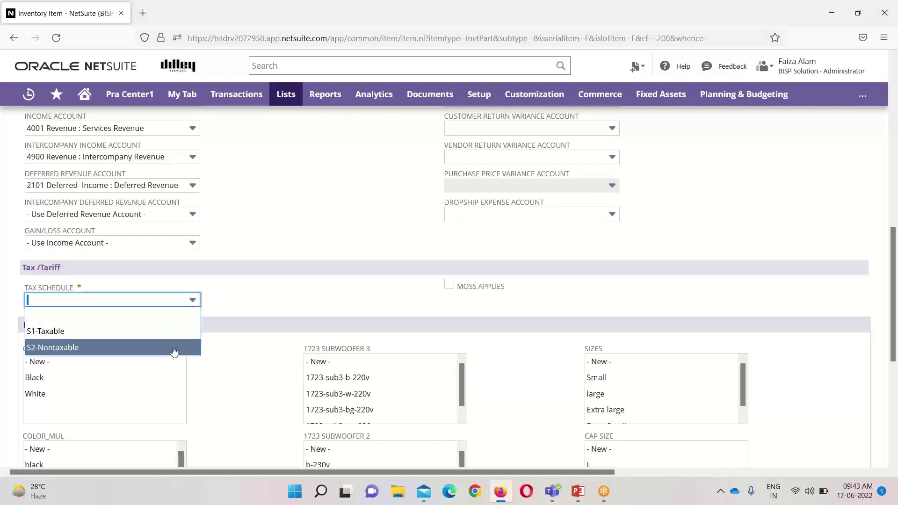
pyautogui.click(84, 349)
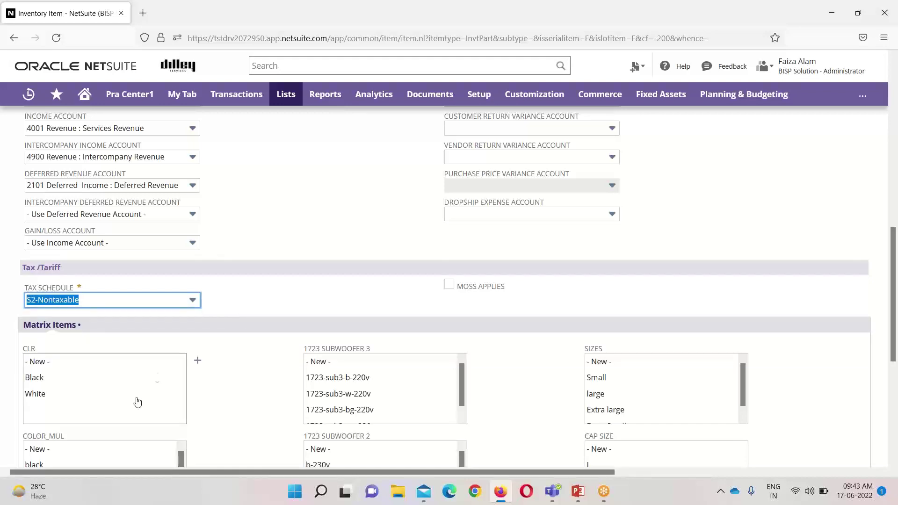
pyautogui.scroll(3, 478, 440)
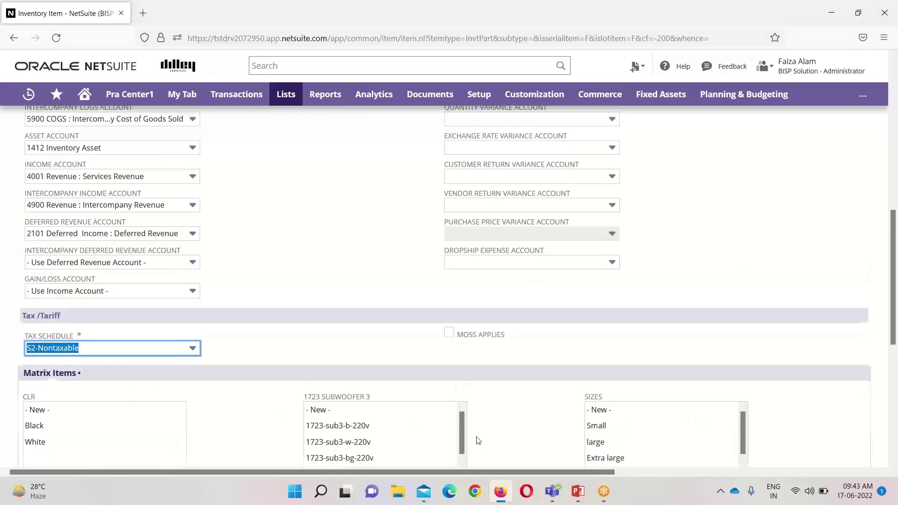
pyautogui.scroll(4, 478, 440)
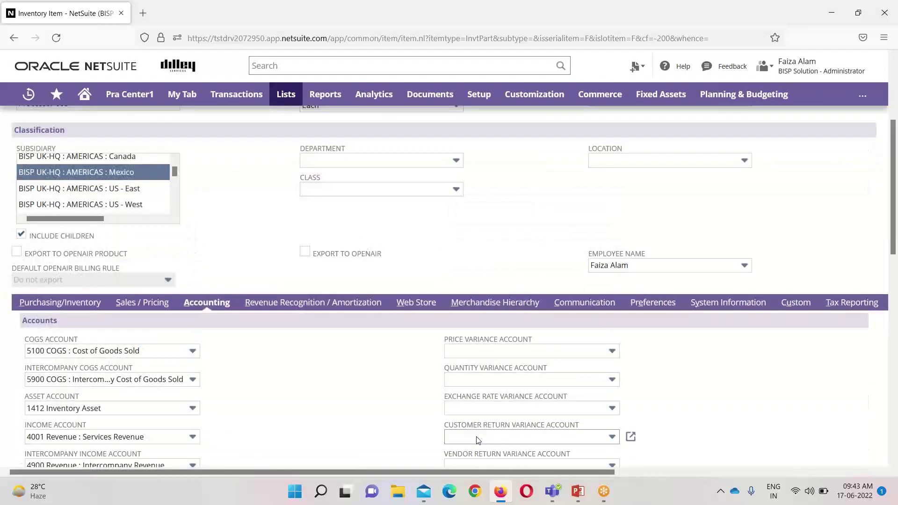
pyautogui.scroll(-2, 477, 438)
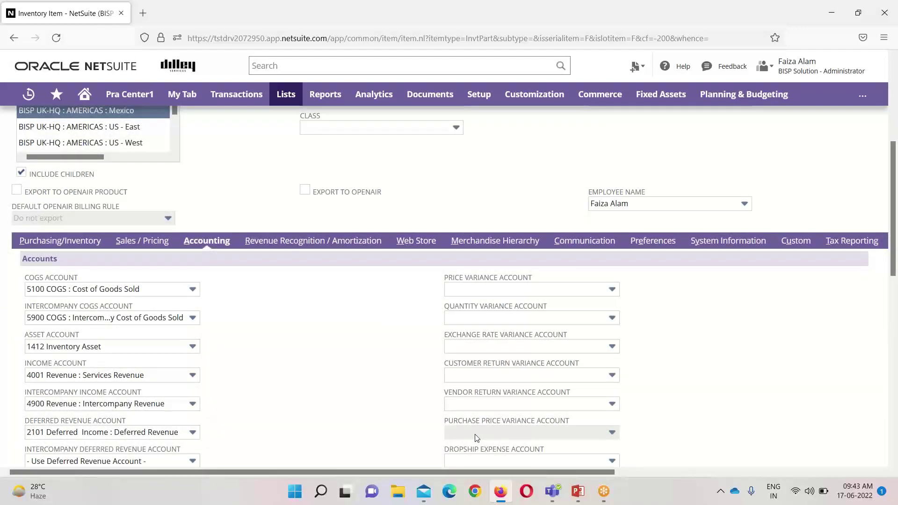
pyautogui.scroll(5, 476, 438)
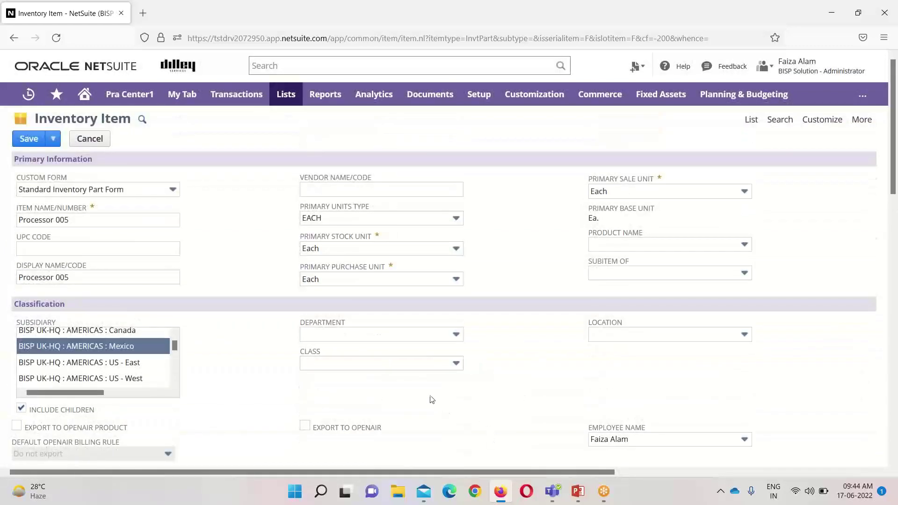
# Step: Save Processor 005, review the saved record, then go to the inventory item list
pyautogui.click(29, 146)
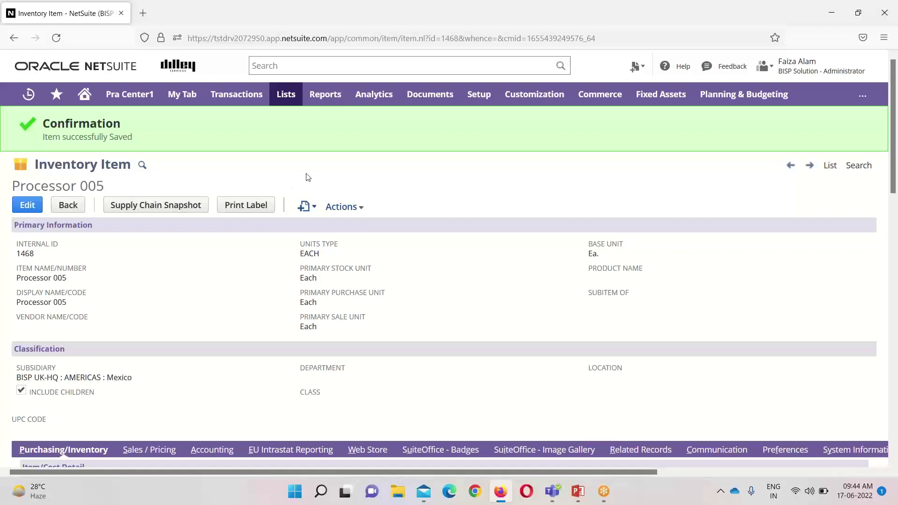
pyautogui.scroll(-5, 308, 178)
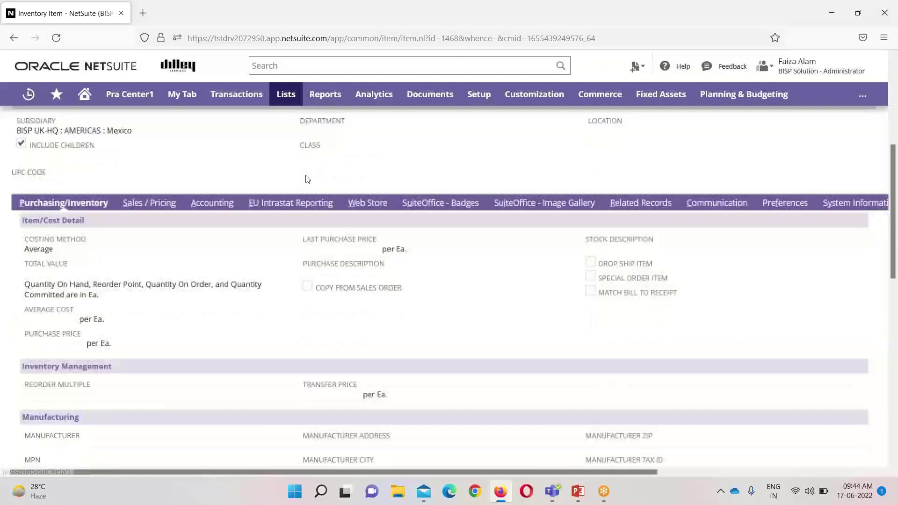
pyautogui.scroll(3, 307, 179)
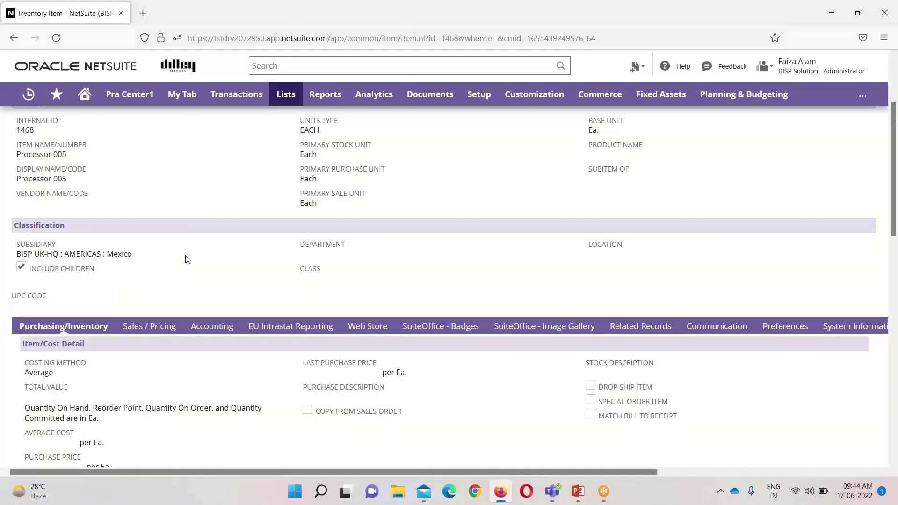
pyautogui.scroll(-13, 188, 255)
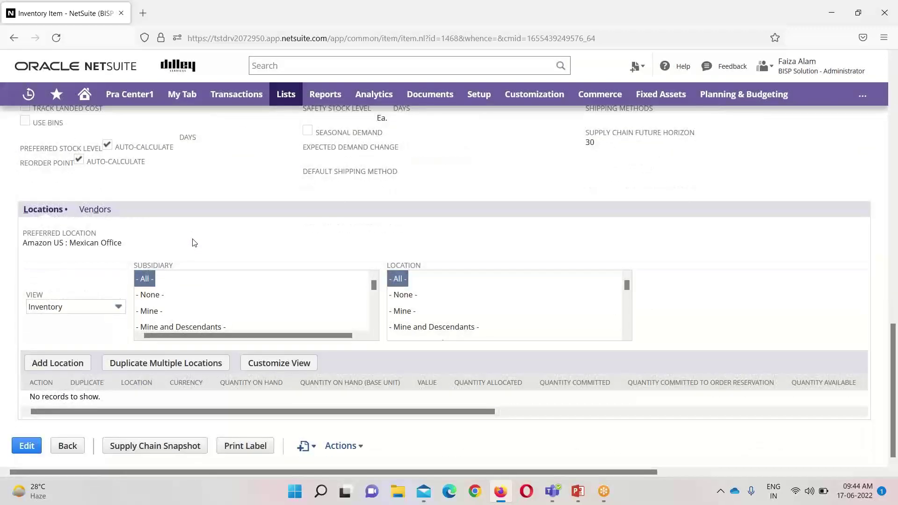
pyautogui.scroll(15, 113, 241)
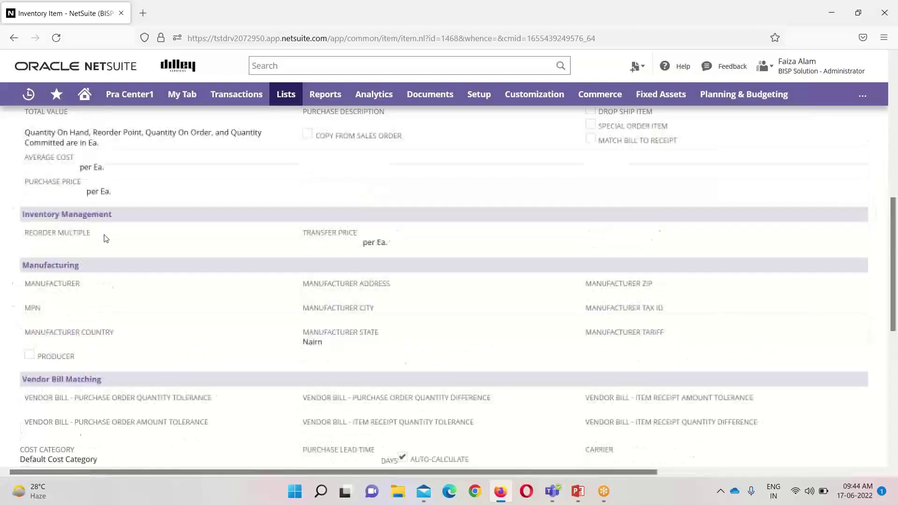
pyautogui.scroll(2, 106, 238)
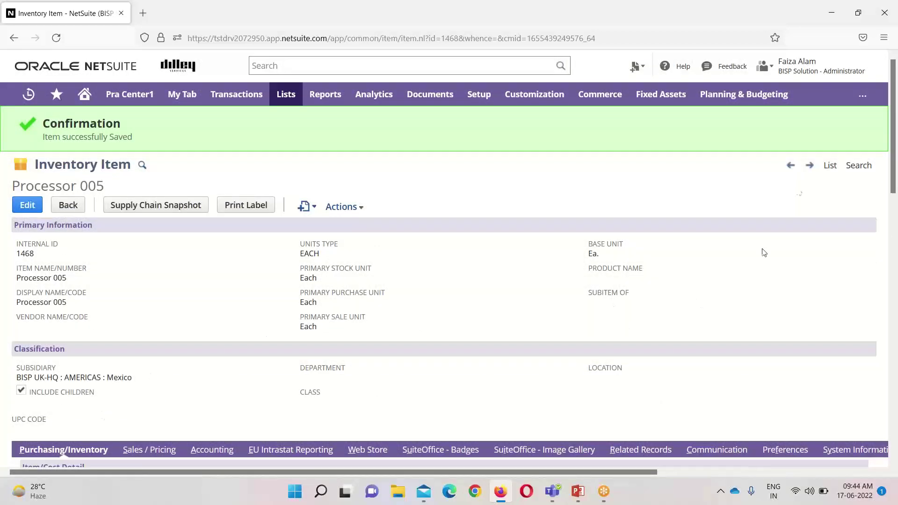
pyautogui.click(830, 166)
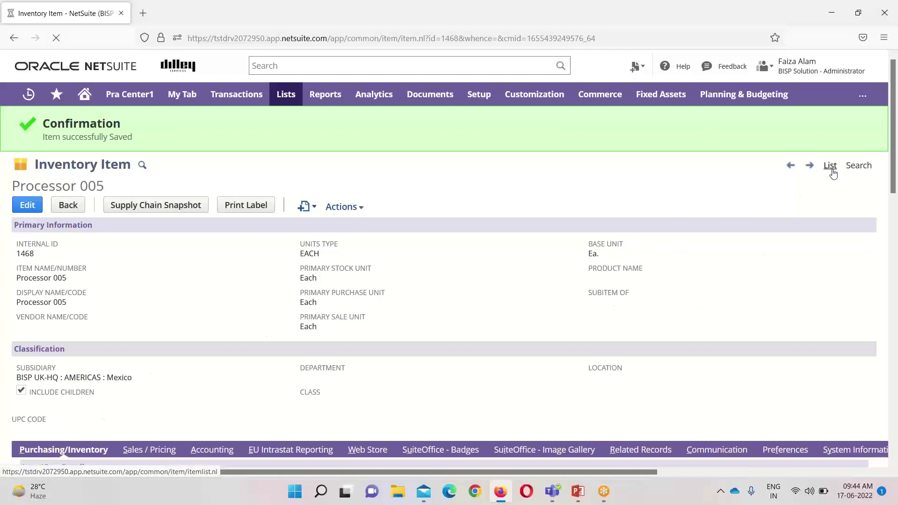